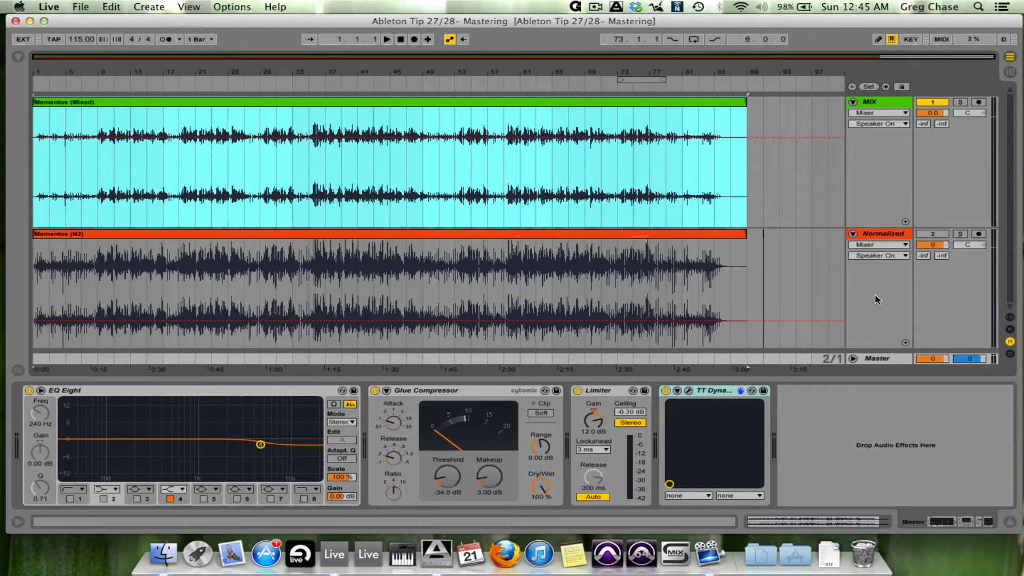
# - Open the Export Audio/Video dialog from the File menu
pyautogui.click(80, 6)
pyautogui.click(131, 175)
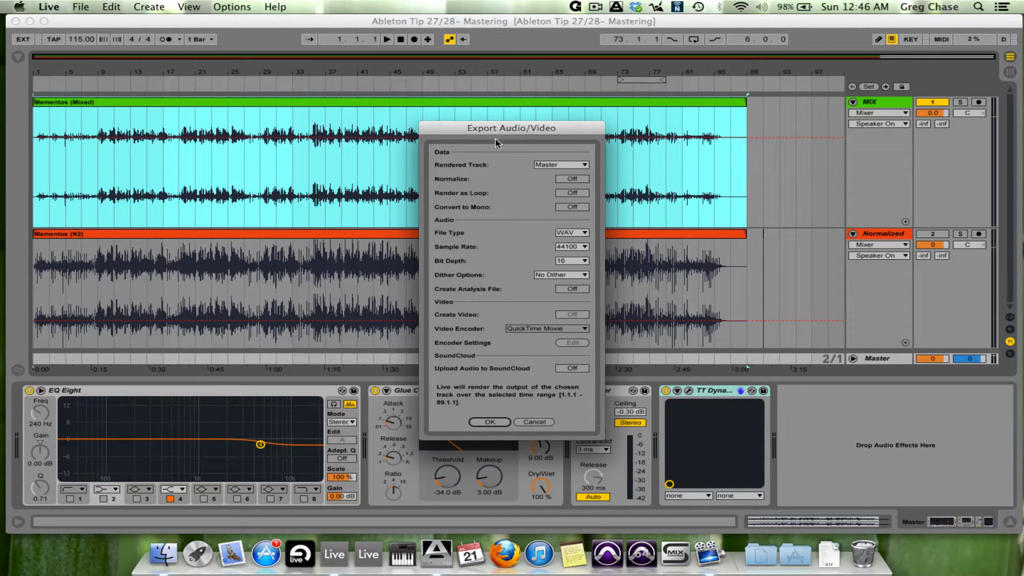
# - Move the Export Audio/Video dialog to the upper-right so the arrangement waveforms show
pyautogui.moveTo(494, 140); pyautogui.dragTo(884, 64)
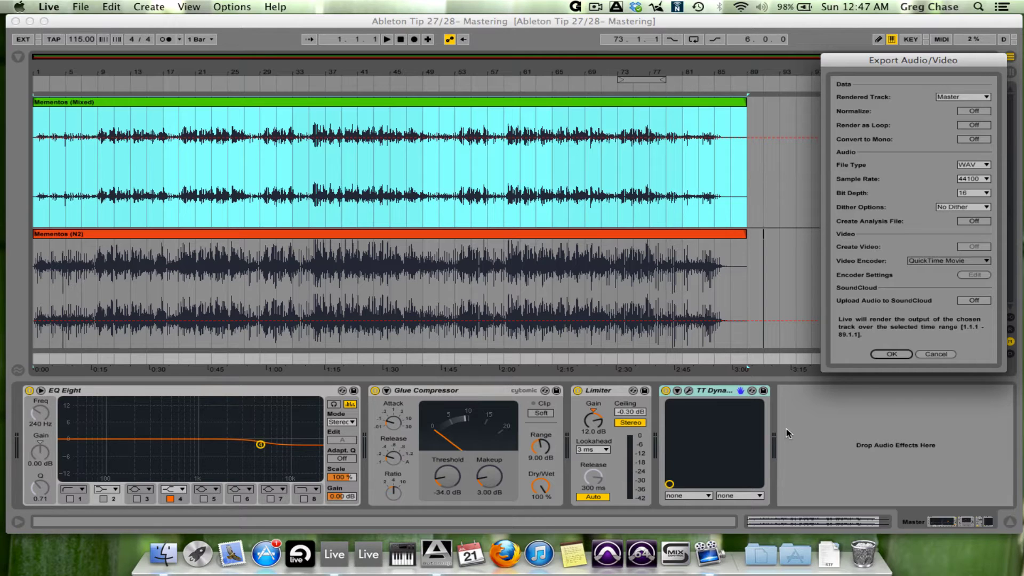
pyautogui.click(942, 355)
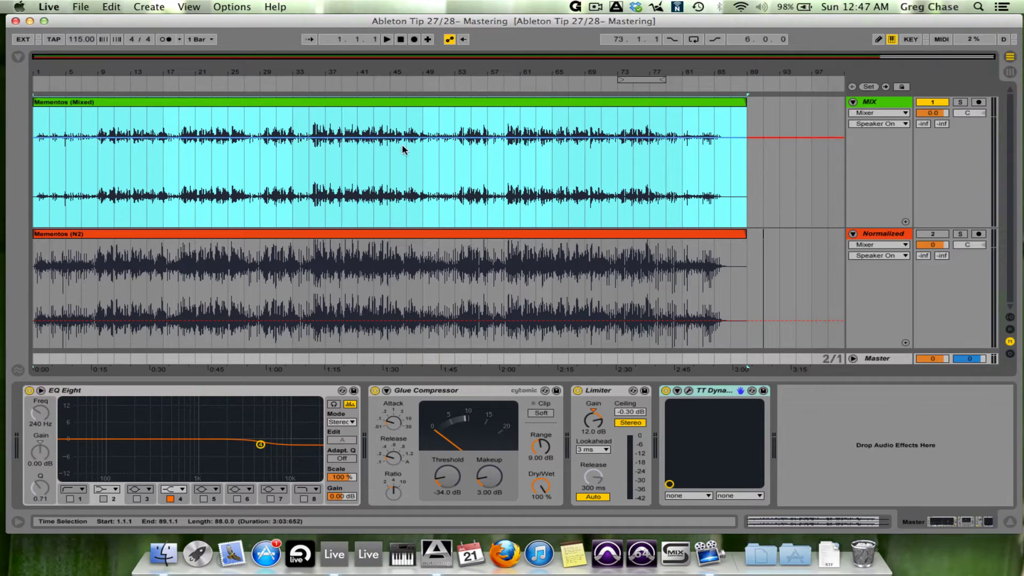
pyautogui.moveTo(517, 74); pyautogui.dragTo(517, 149)
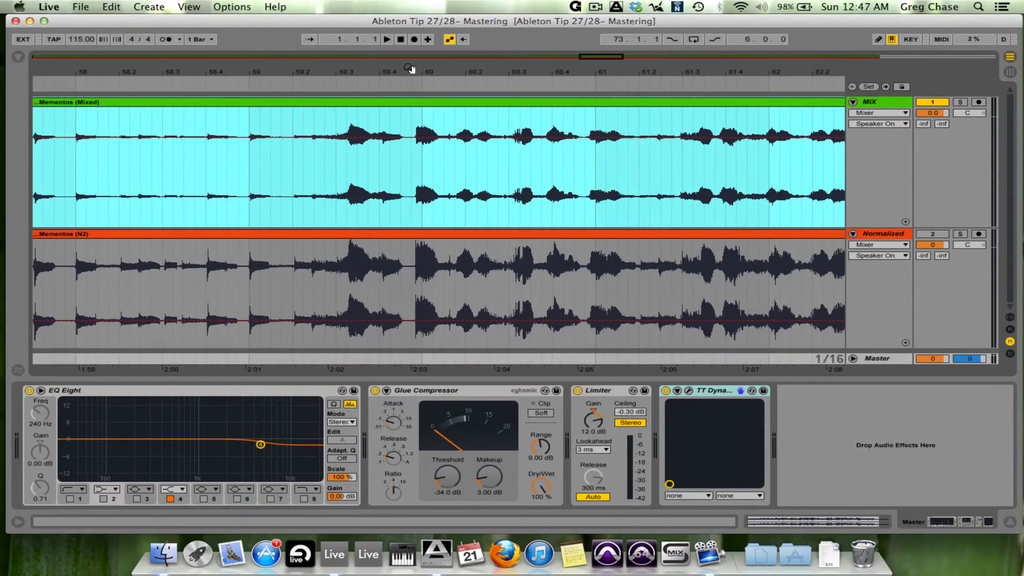
pyautogui.moveTo(414, 69); pyautogui.dragTo(414, 160)
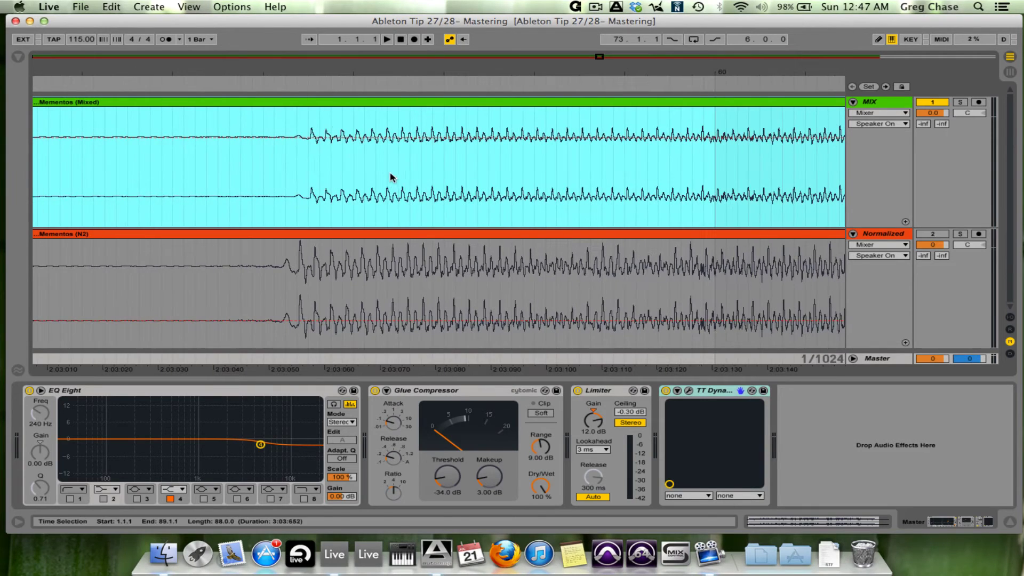
pyautogui.click(301, 249)
pyautogui.press('+')
pyautogui.press('+')
pyautogui.press('+')
pyautogui.press('+')
pyautogui.press('+')
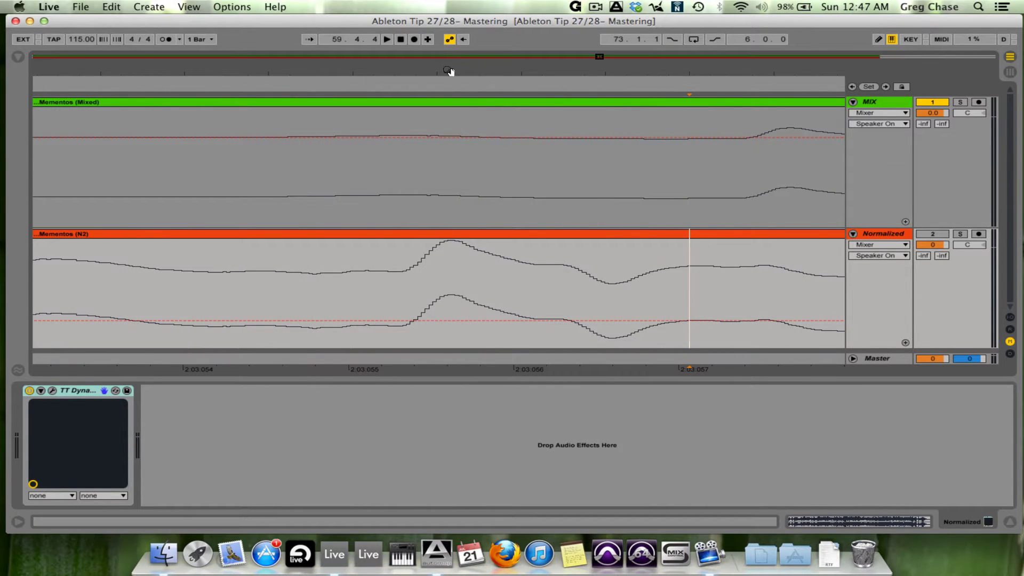
pyautogui.moveTo(447, 64); pyautogui.dragTo(458, 65)
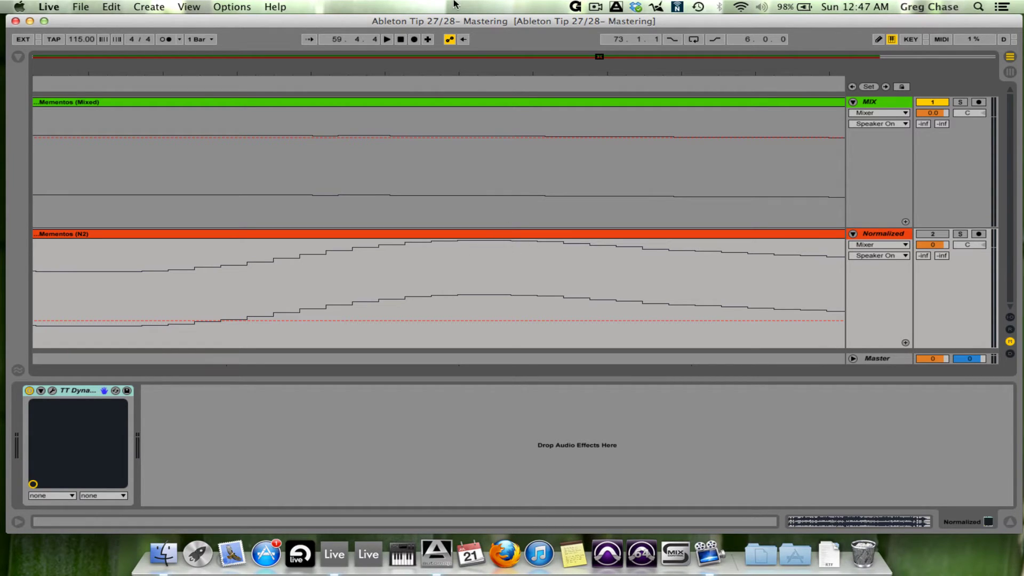
pyautogui.moveTo(469, 65)
pyautogui.mouseDown()
pyautogui.moveTo(469, 85)
pyautogui.moveTo(470, 63)
pyautogui.mouseUp()
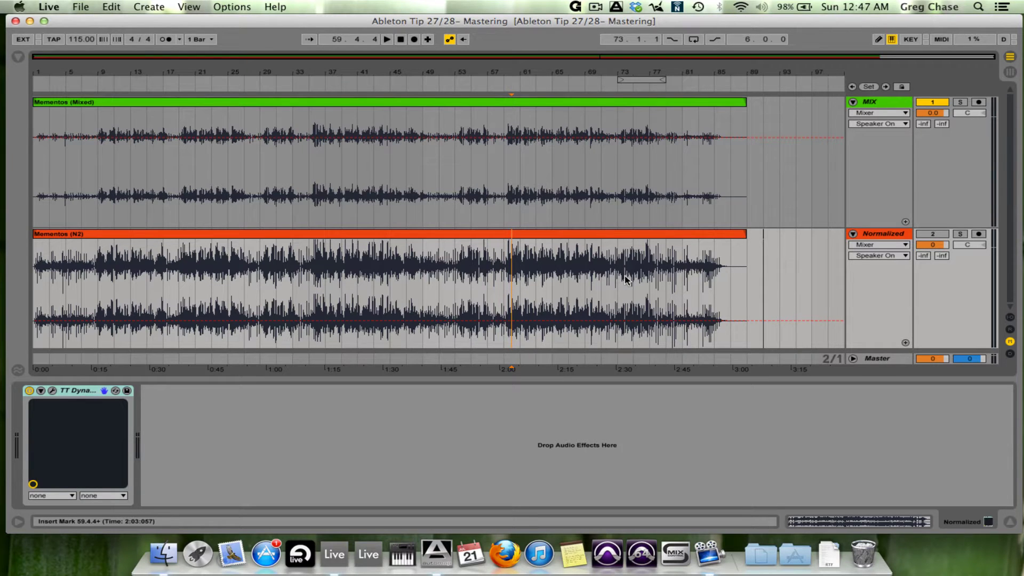
pyautogui.click(896, 103)
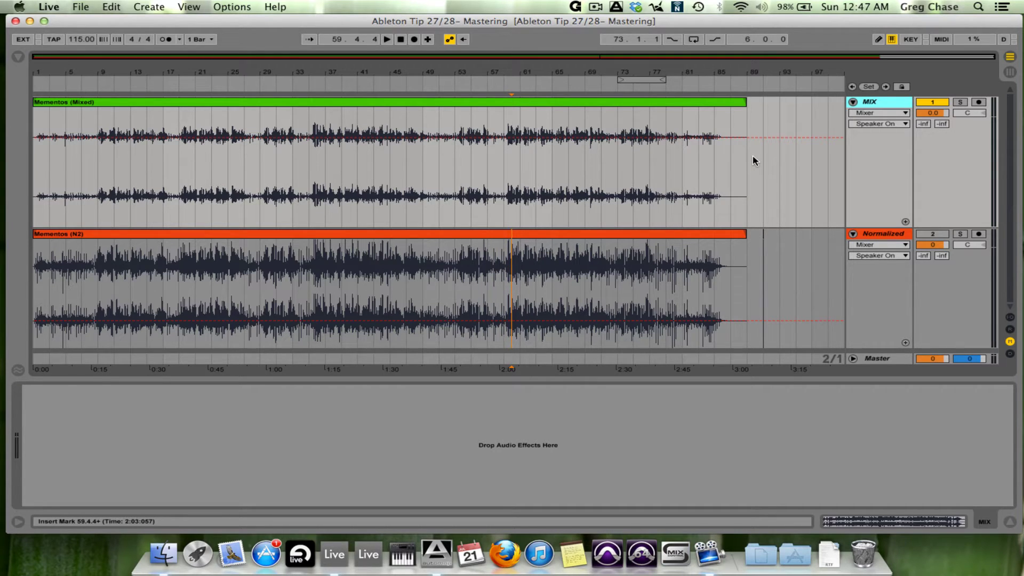
pyautogui.press('super+shift+r')
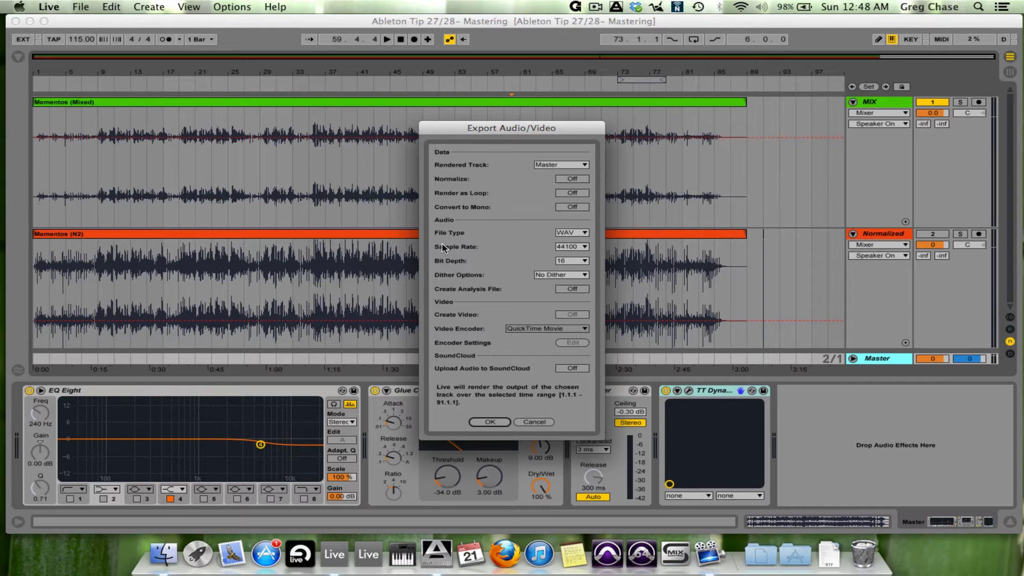
pyautogui.click(578, 233)
pyautogui.click(573, 241)
pyautogui.click(580, 247)
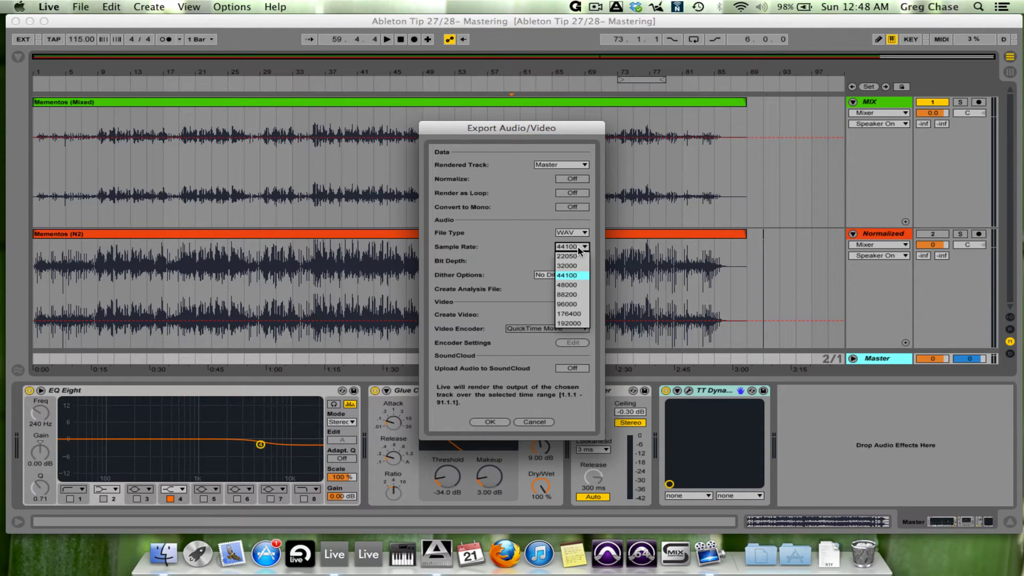
pyautogui.click(577, 275)
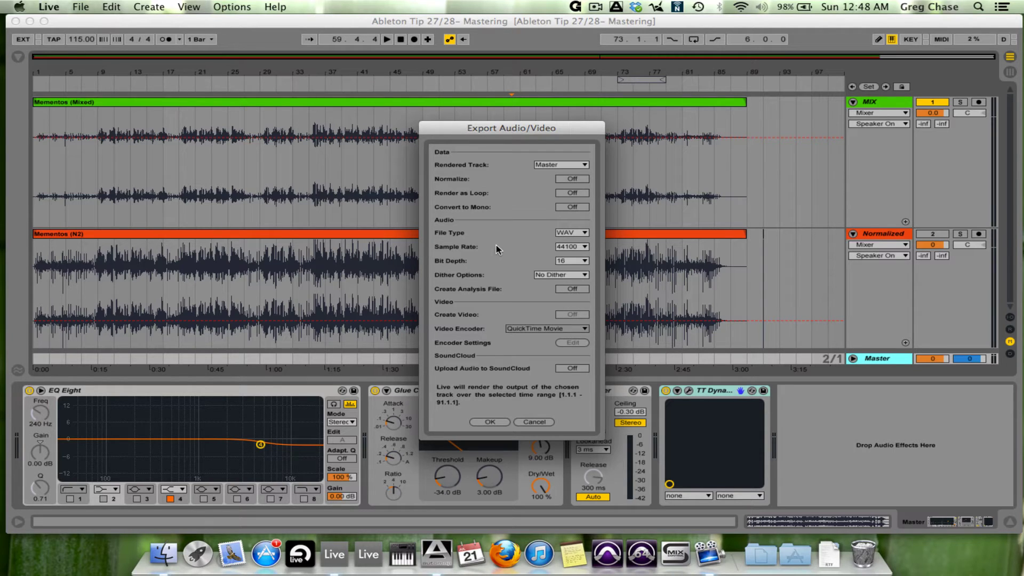
pyautogui.click(574, 262)
# - Change the export dither to POW-r 1 and confirm the export settings
pyautogui.click(560, 276)
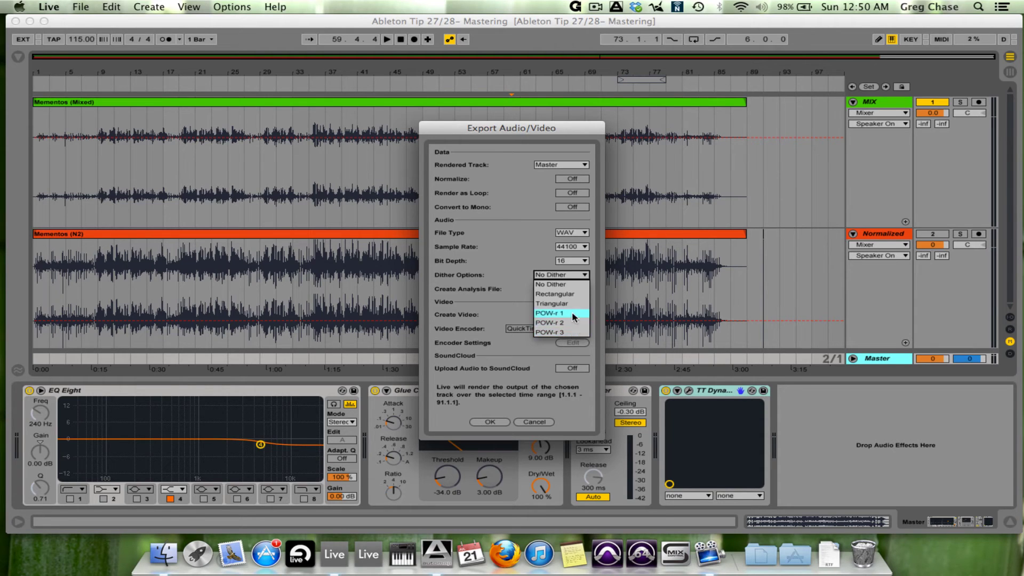
pyautogui.click(572, 312)
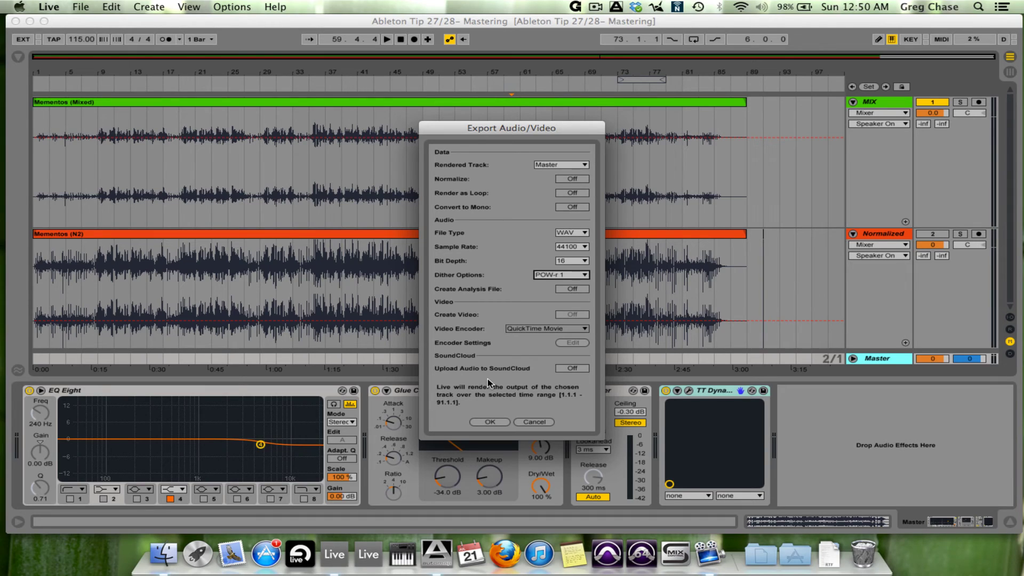
pyautogui.click(573, 369)
# - Render the master to the Desktop as 'Mementos (MASTER)'
pyautogui.click(490, 422)
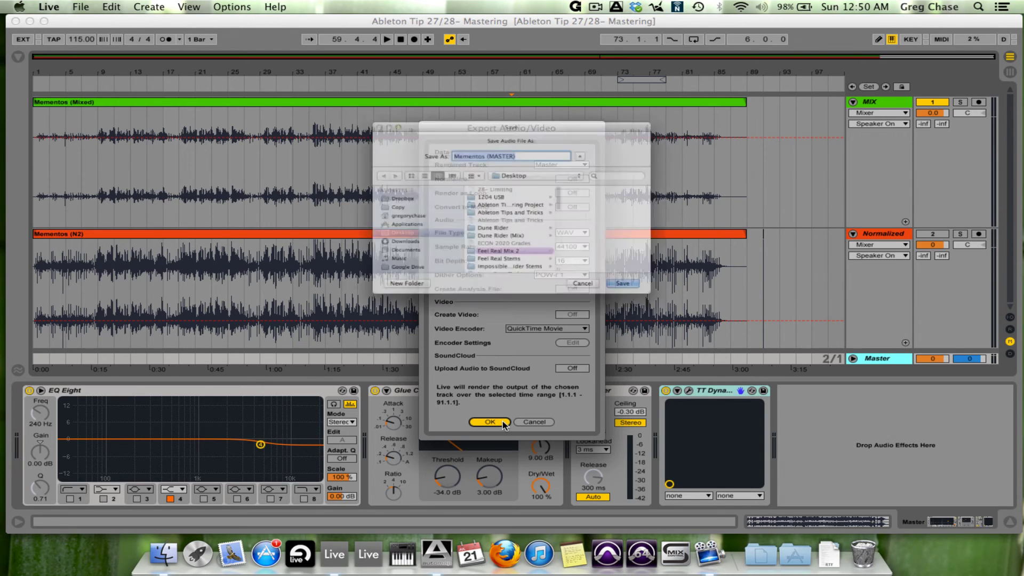
pyautogui.click(516, 130)
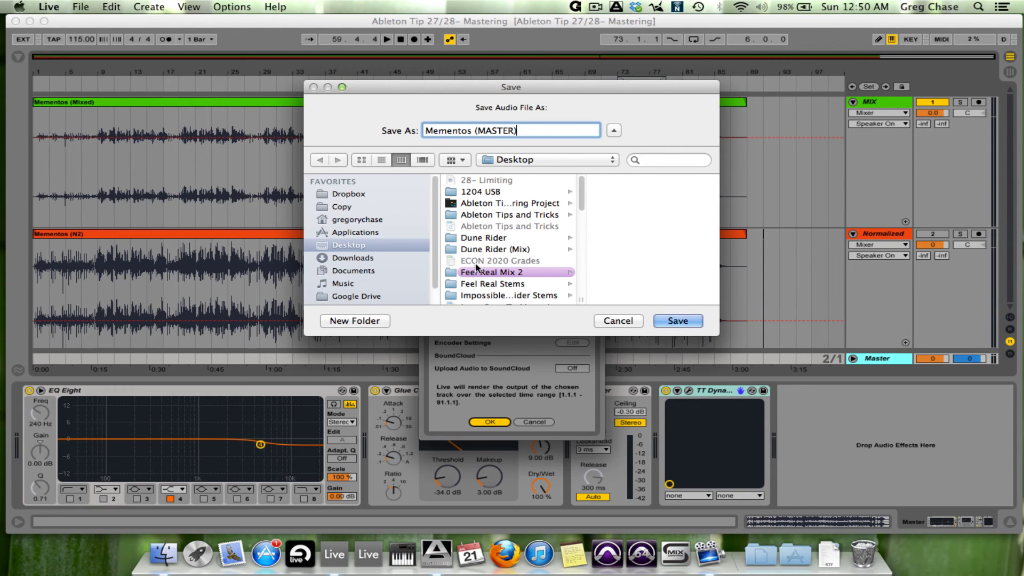
pyautogui.click(467, 179)
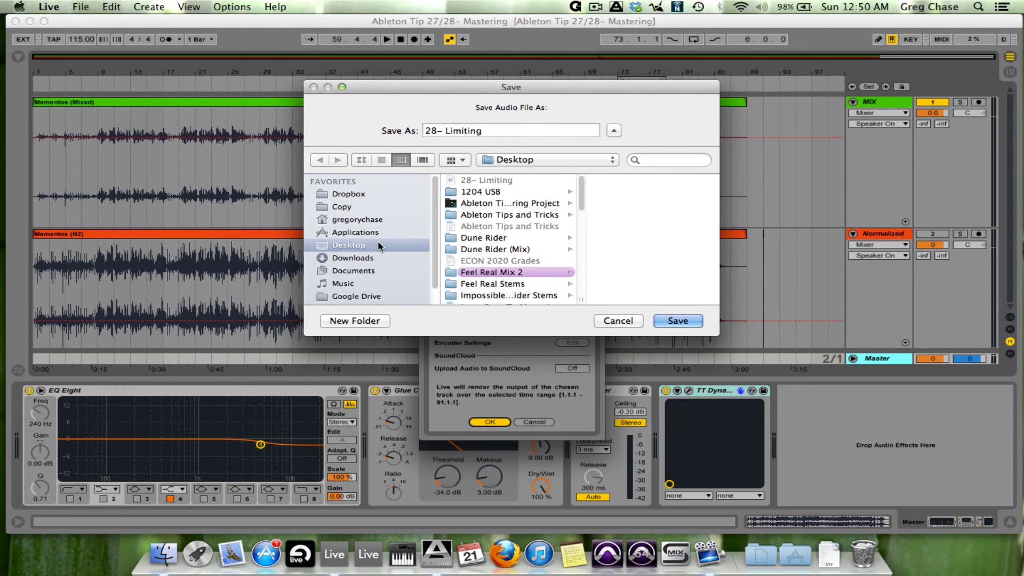
pyautogui.tripleClick(478, 131)
pyautogui.write('Mementos (MASTER')
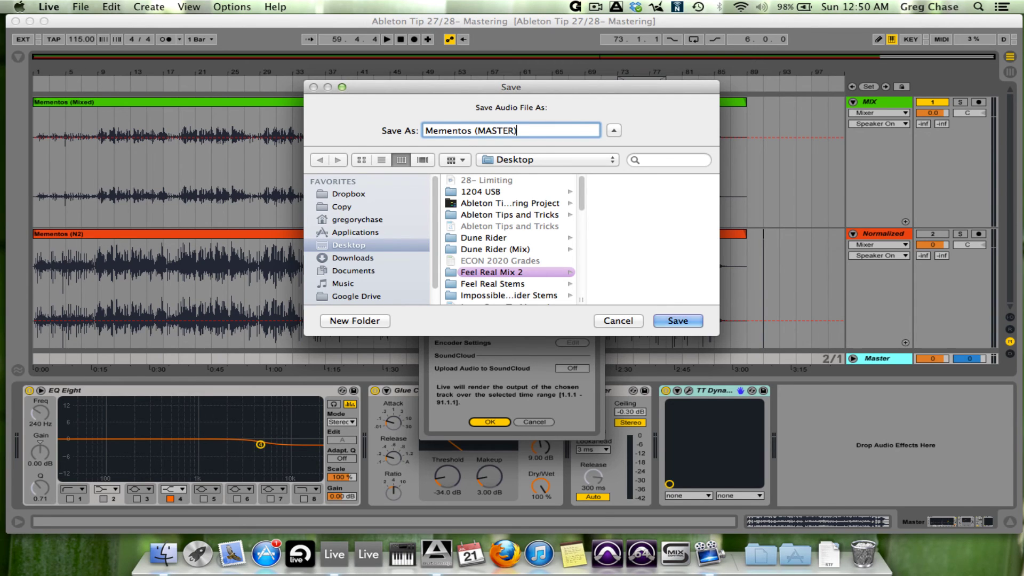
pyautogui.write(')')
pyautogui.click(678, 322)
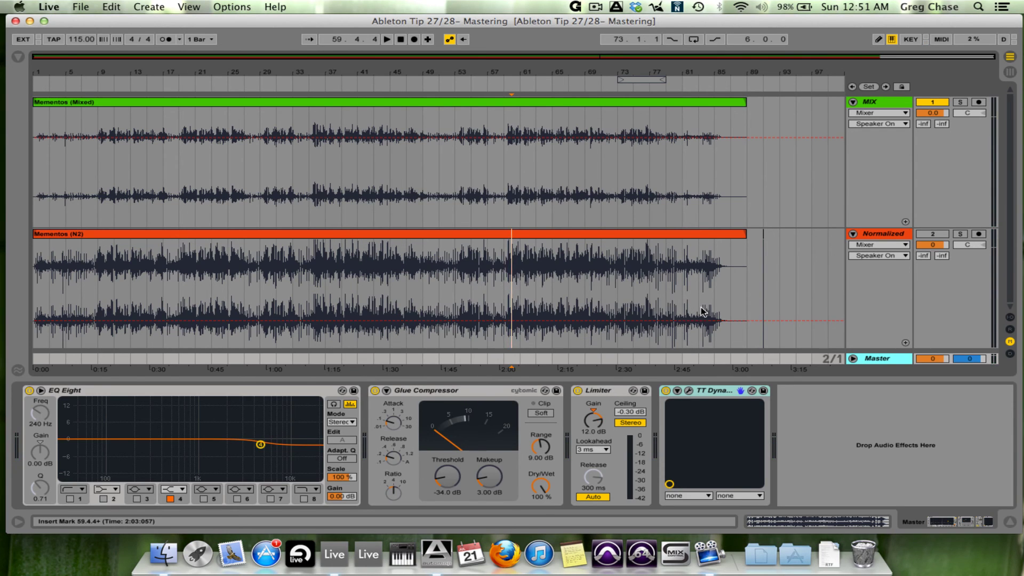
# - Select Mementos (MASTER).wav on the Desktop in Finder to check its 44,100 Hz, 16-bit details
pyautogui.click(162, 555)
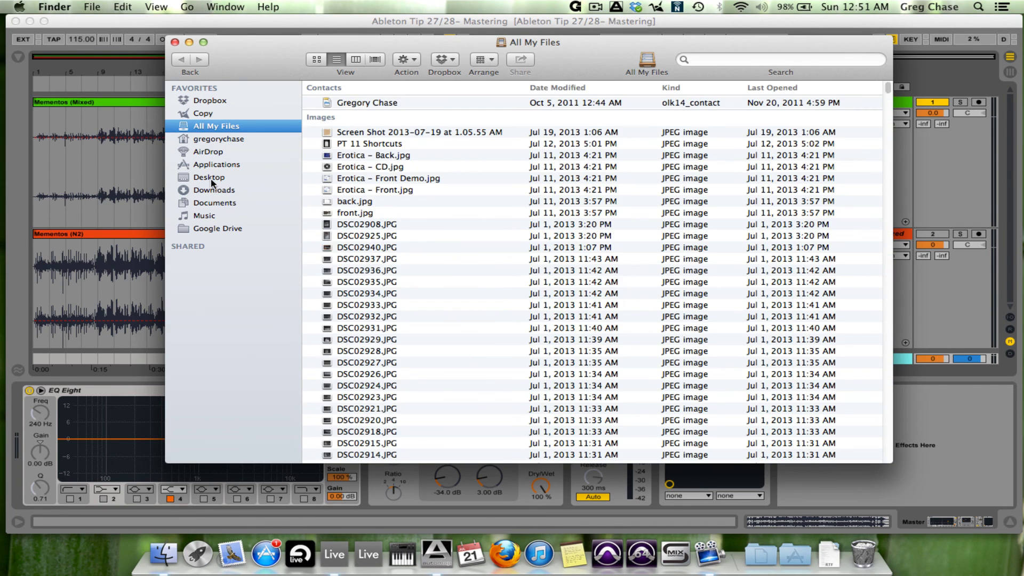
pyautogui.click(234, 180)
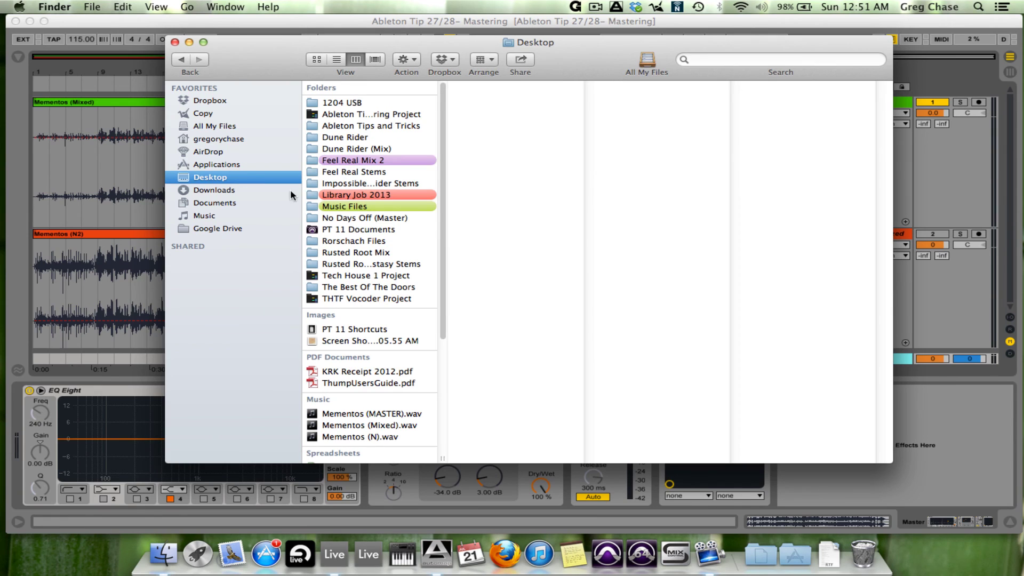
pyautogui.scroll(-1, 327, 219)
pyautogui.scroll(-6, 327, 219)
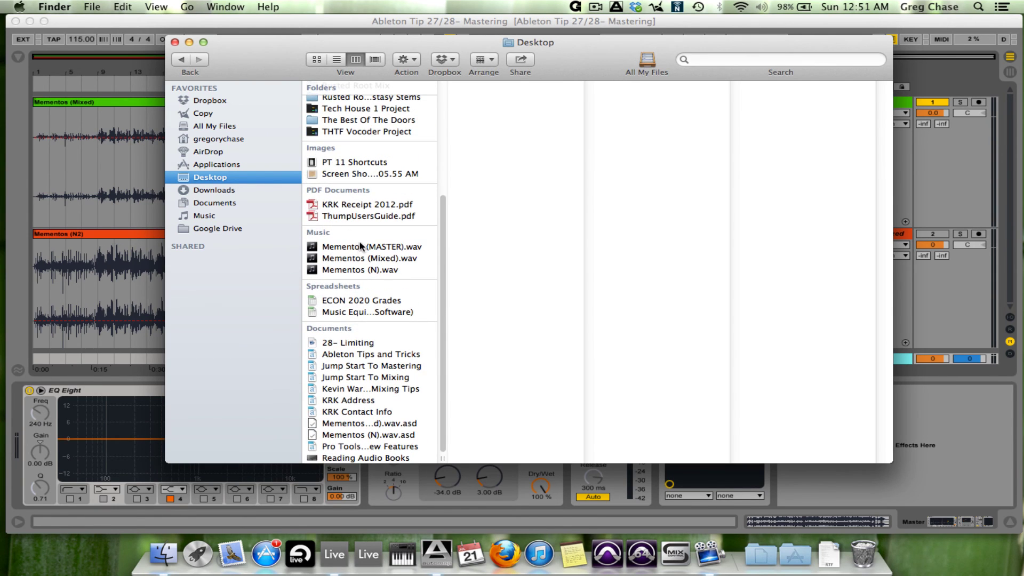
pyautogui.click(357, 245)
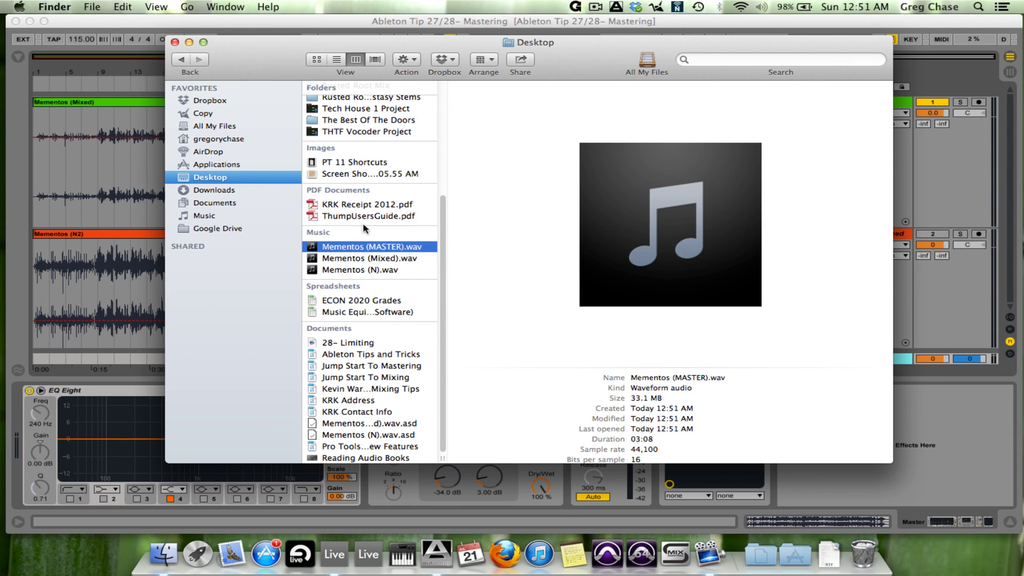
# - Close the Finder window to get back to the Ableton Live mastering session
pyautogui.click(175, 43)
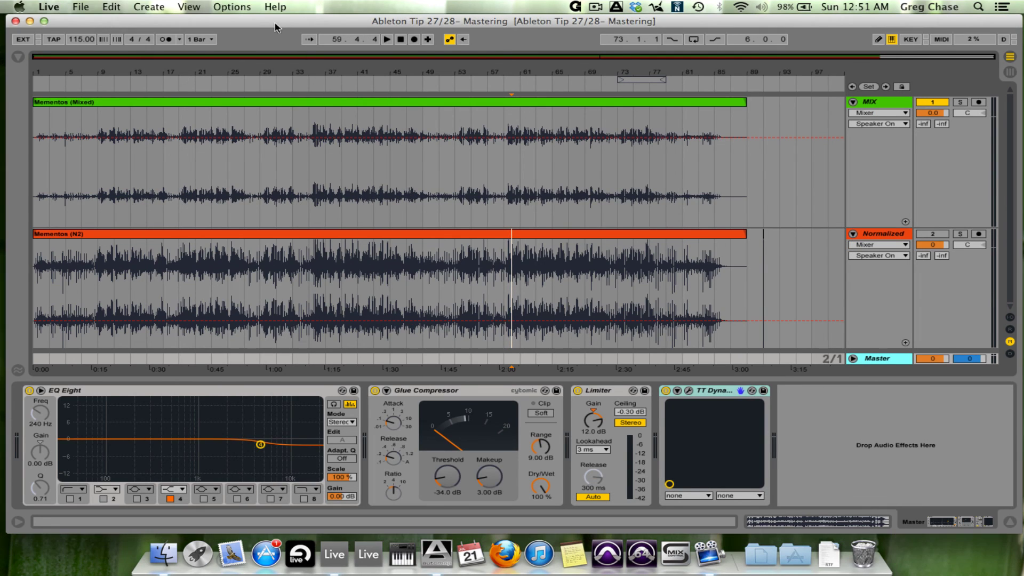